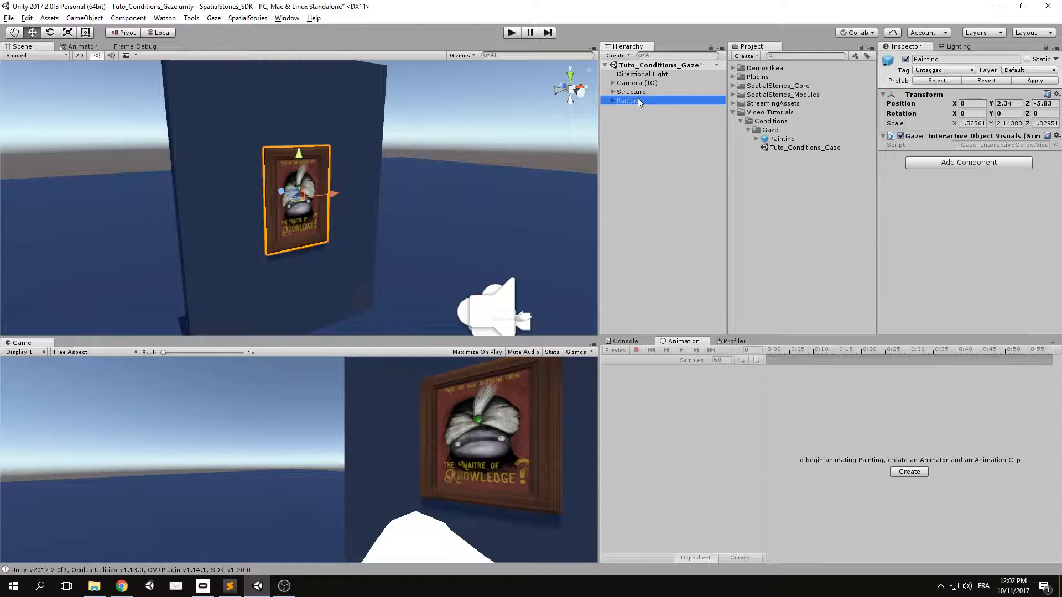
Step: Convert the Painting object into a SpatialStories interactive object
right_click(637, 100)
mouse_move(701, 293)
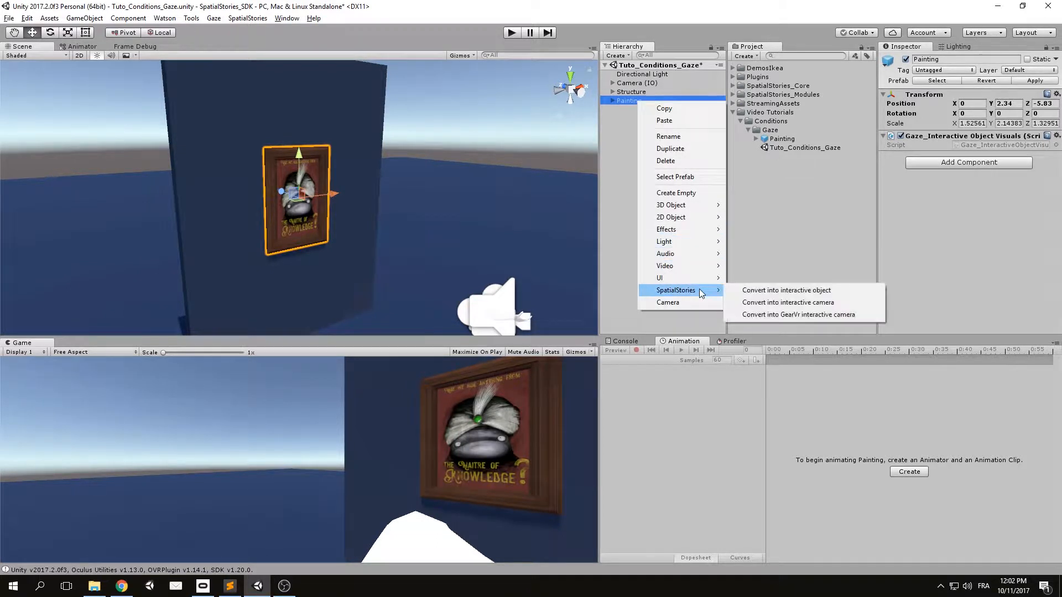
left_click(779, 291)
Step: Rename the Interaction object under Painting (IO)'s Interactions as "Hide at start"
left_click(612, 100)
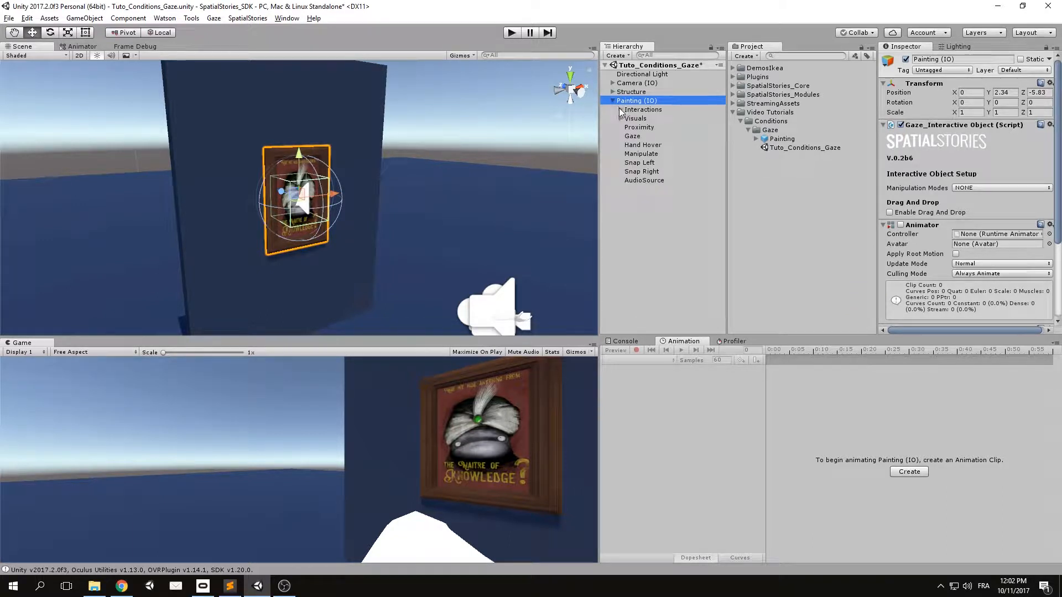
left_click(620, 110)
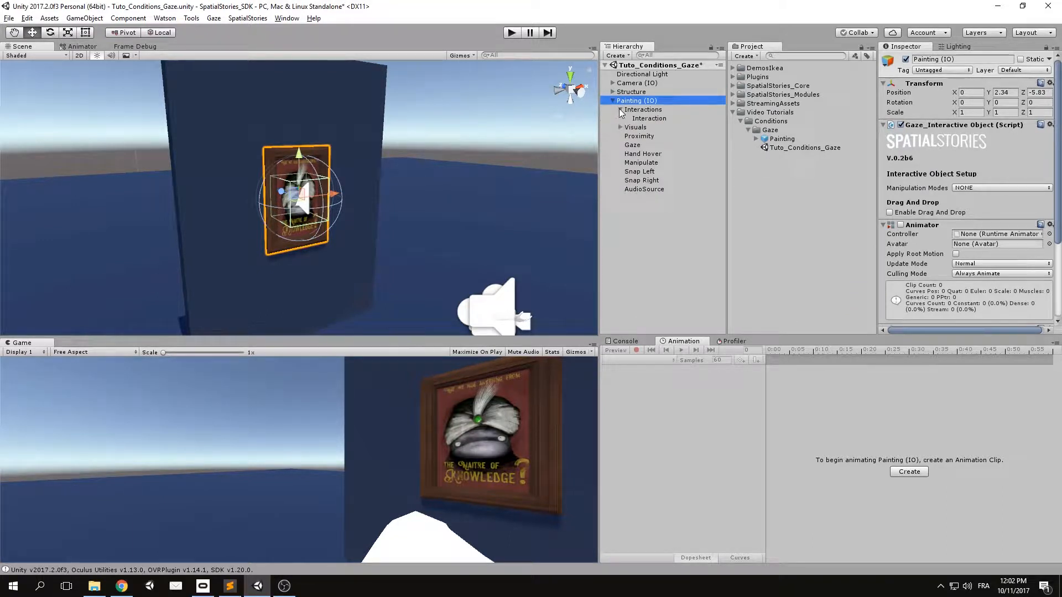
left_click(647, 119)
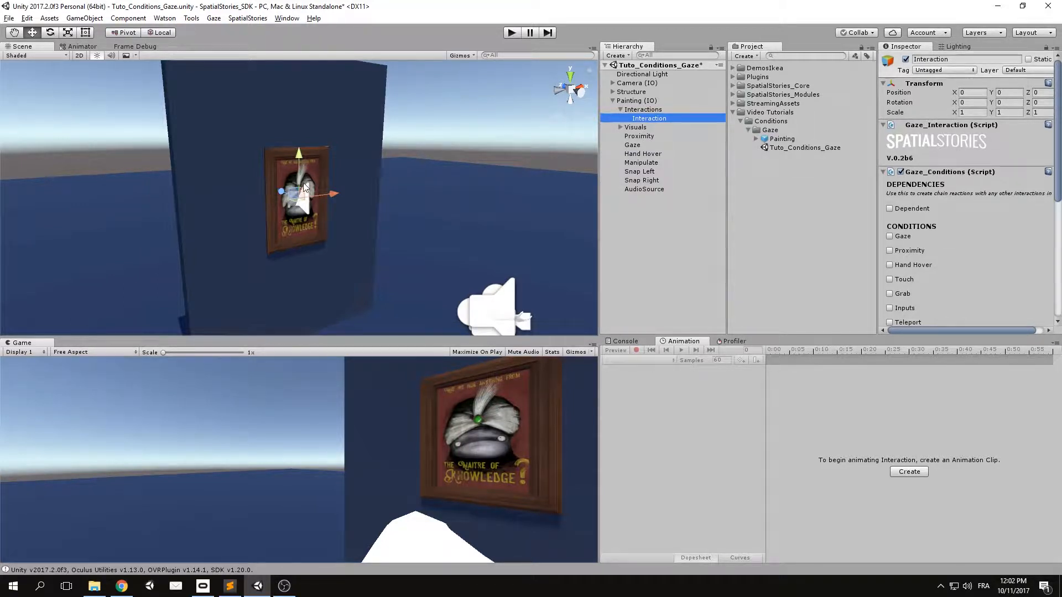
key("F2")
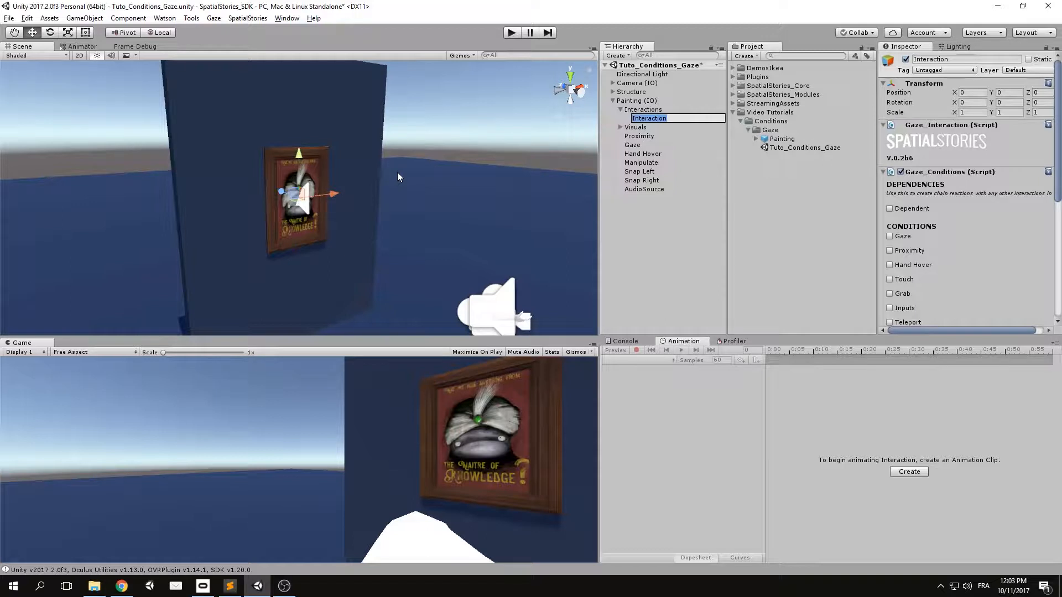
type("Hide at start")
key("Return")
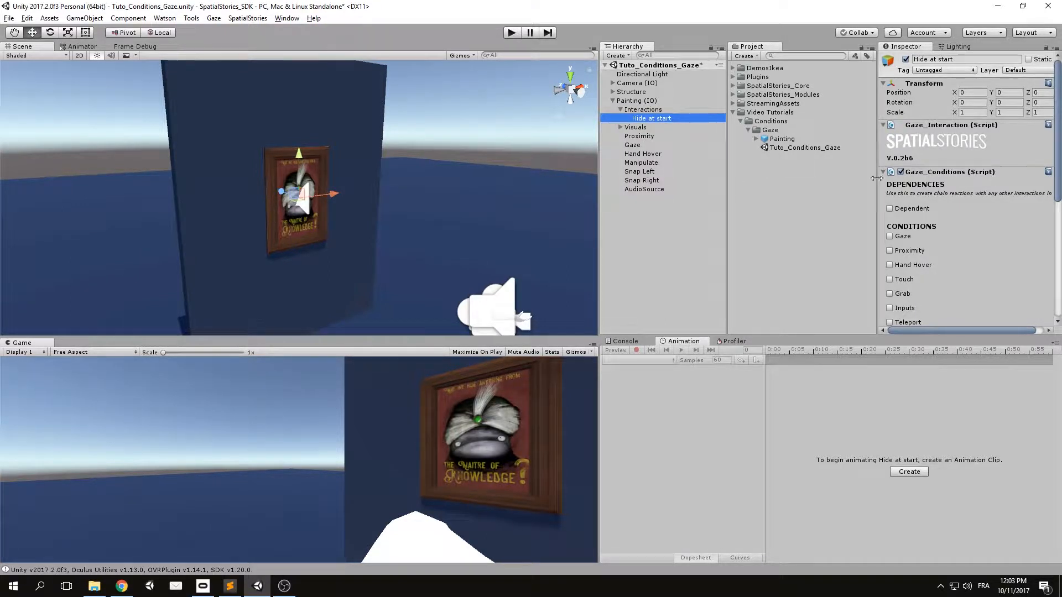
Step: In the Gaze_Actions of Hide at start, set the Visuals action to DEACTIVATE, leaving all conditions unticked
scroll(925, 210, "down", 8)
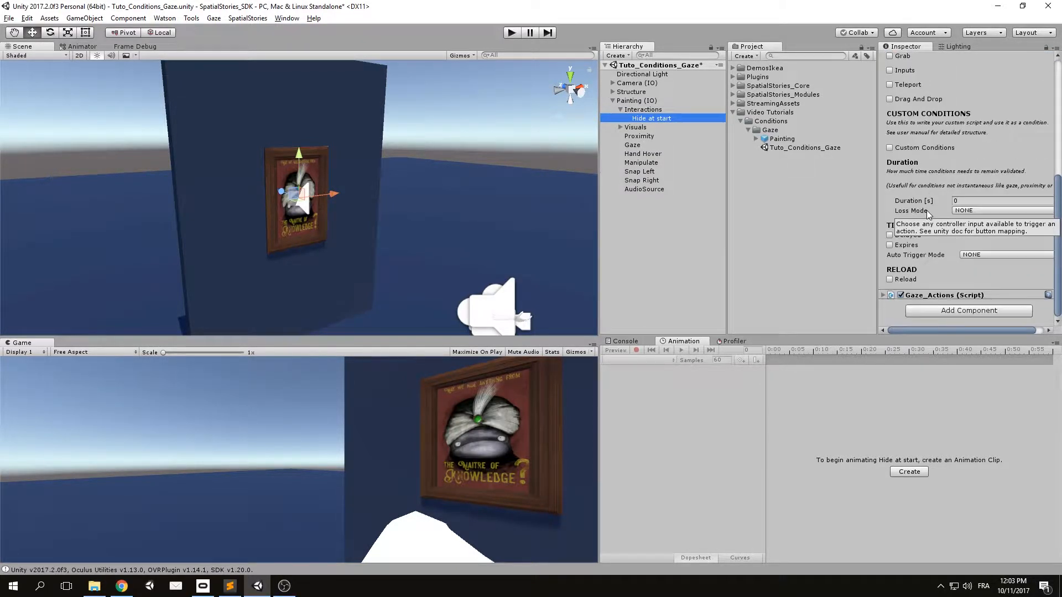
scroll(927, 210, "up", 6)
left_click(883, 100)
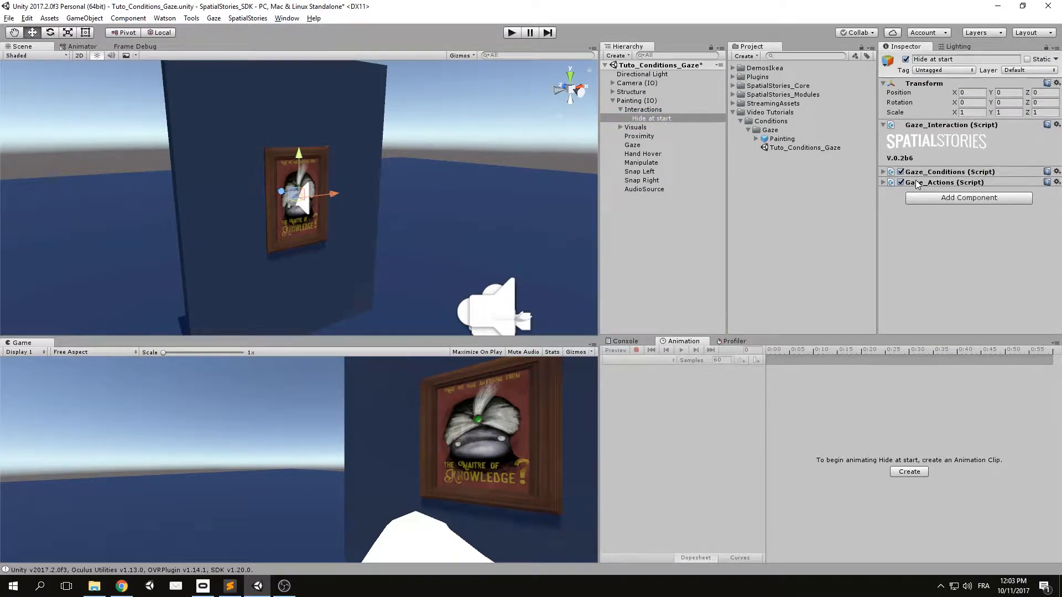
left_click(883, 184)
scroll(925, 213, "down", 3)
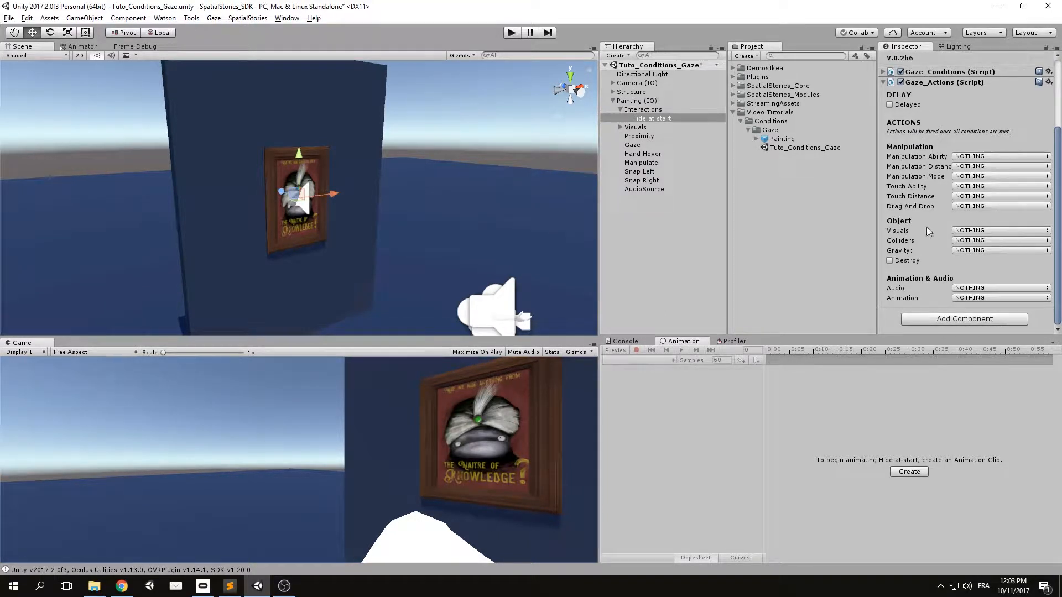
left_click(990, 230)
left_click(996, 267)
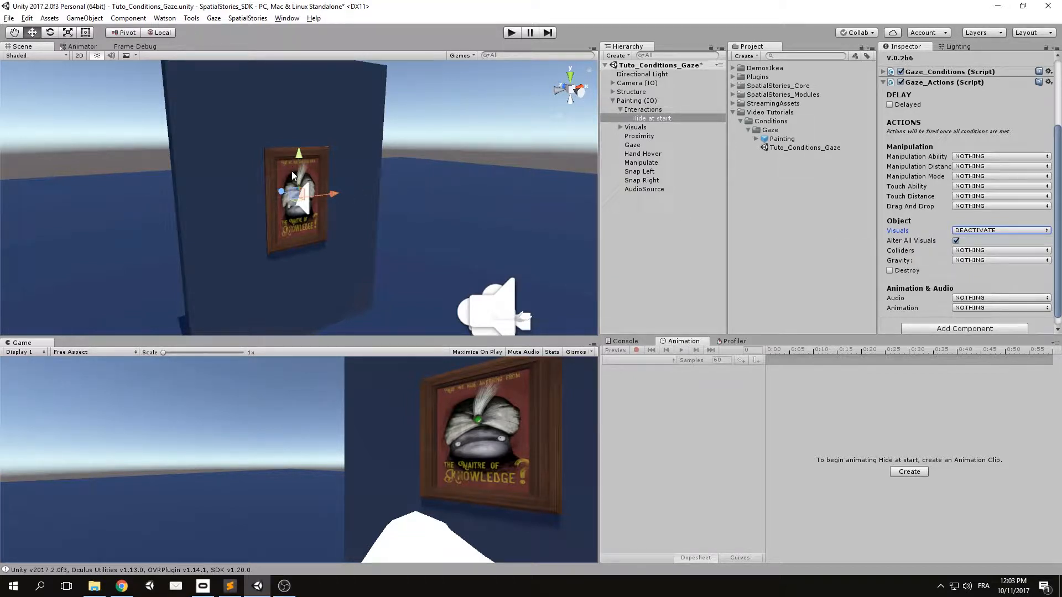
Step: Turn off Alter All Visuals, add only the painting visual to the deactivation, and test-run the scene briefly
left_click(956, 242)
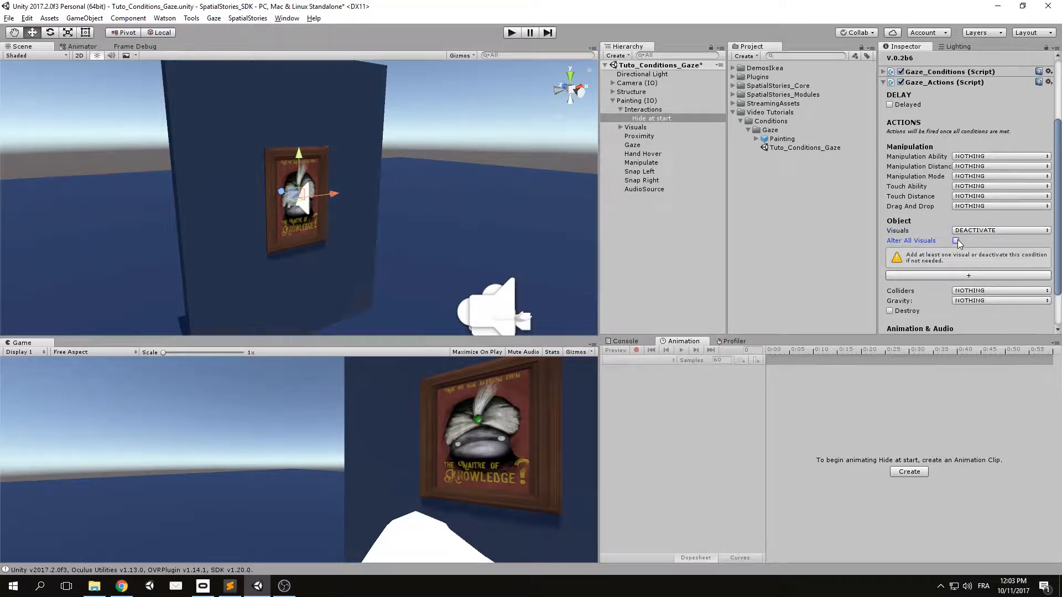
left_click(967, 276)
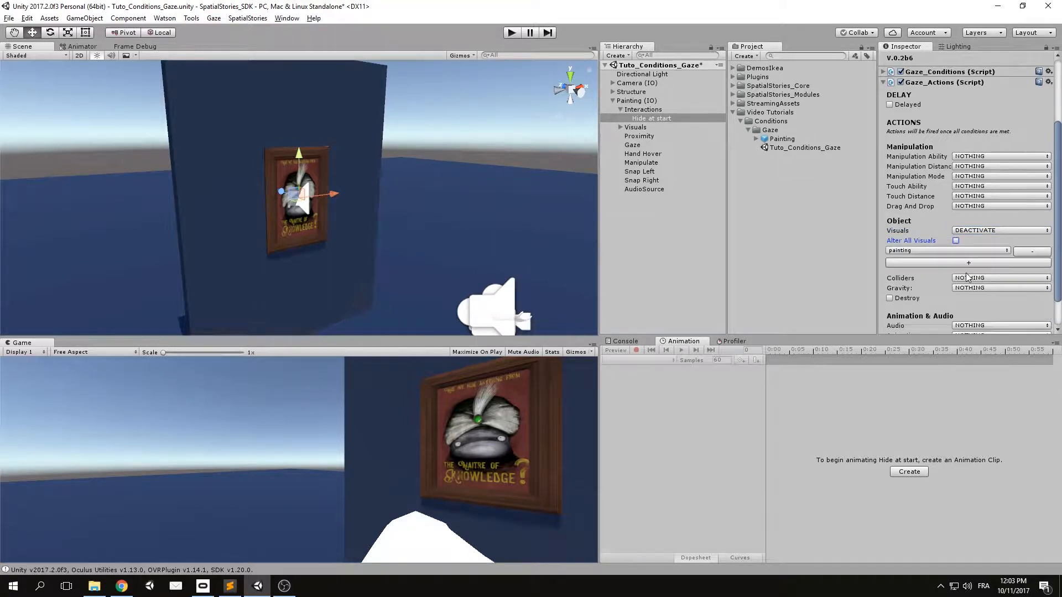
left_click(966, 251)
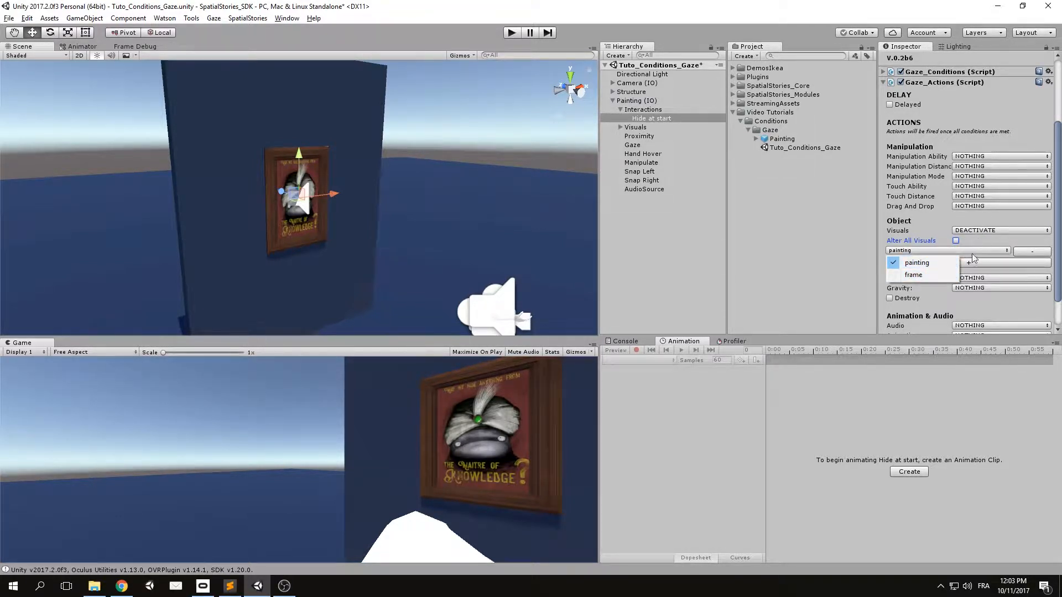
left_click(928, 263)
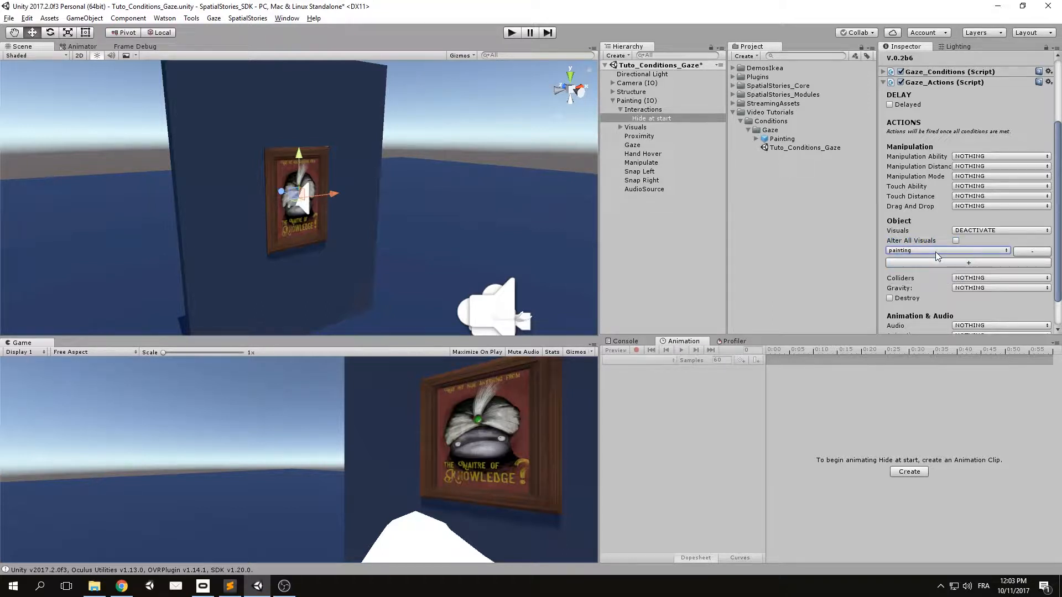
left_click(511, 33)
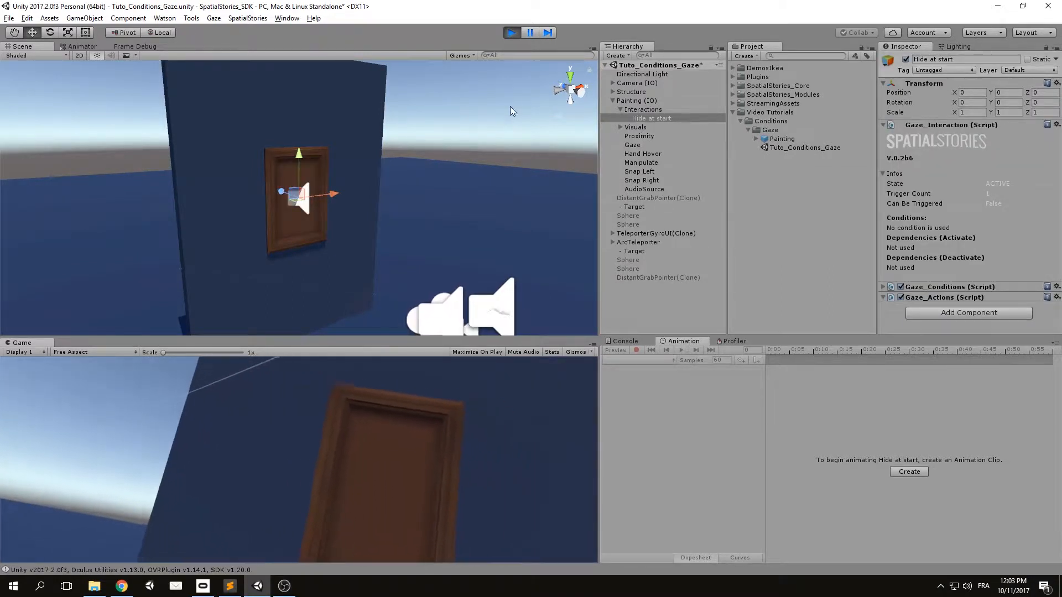
left_click(514, 34)
Step: Duplicate the Hide at start interaction and name the copy "Show when touched"
left_click(652, 119)
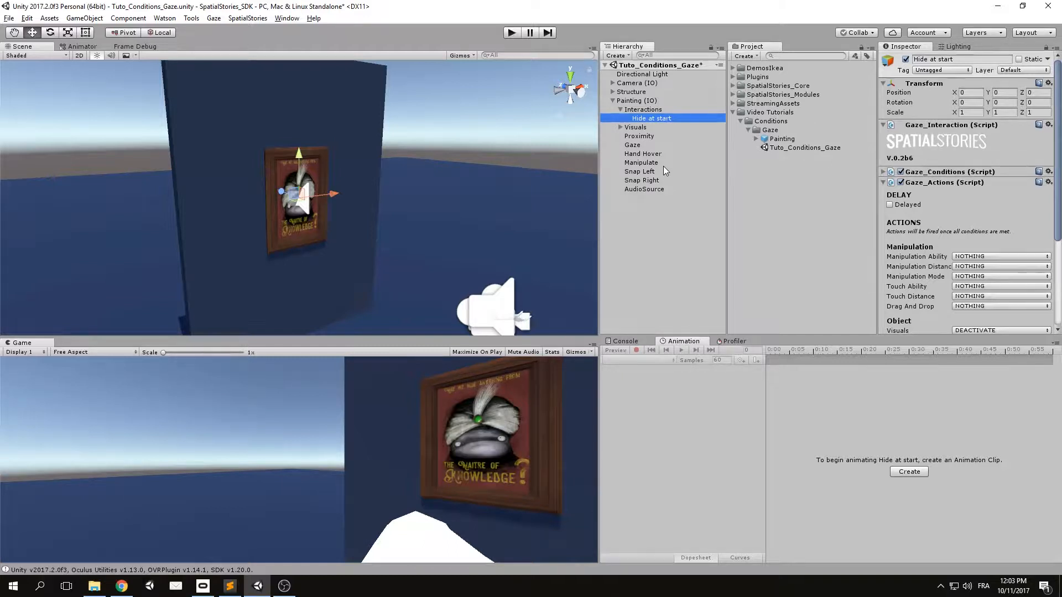
right_click(652, 120)
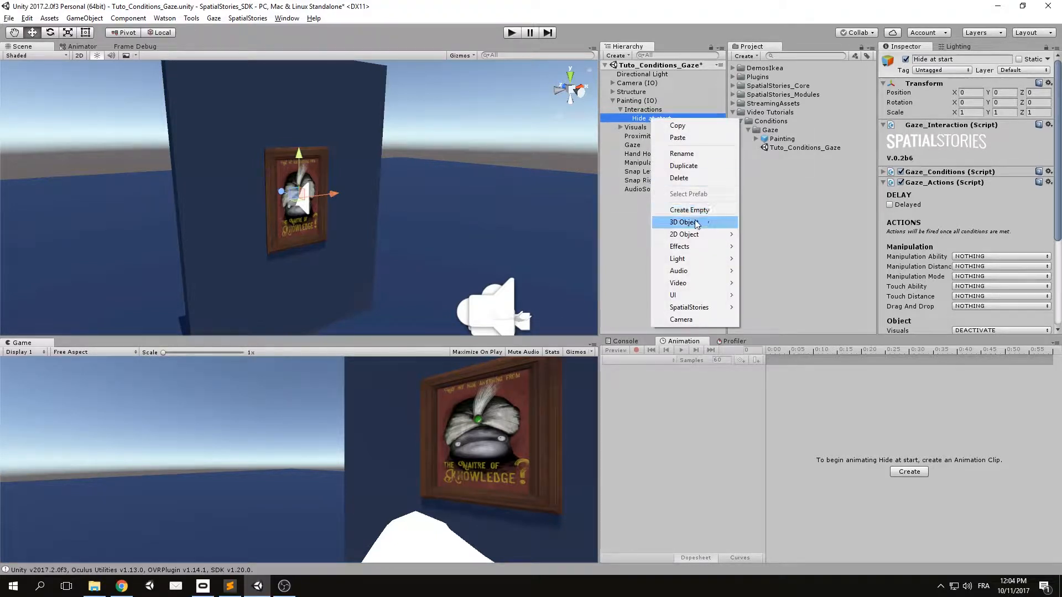
left_click(710, 166)
left_click(664, 131)
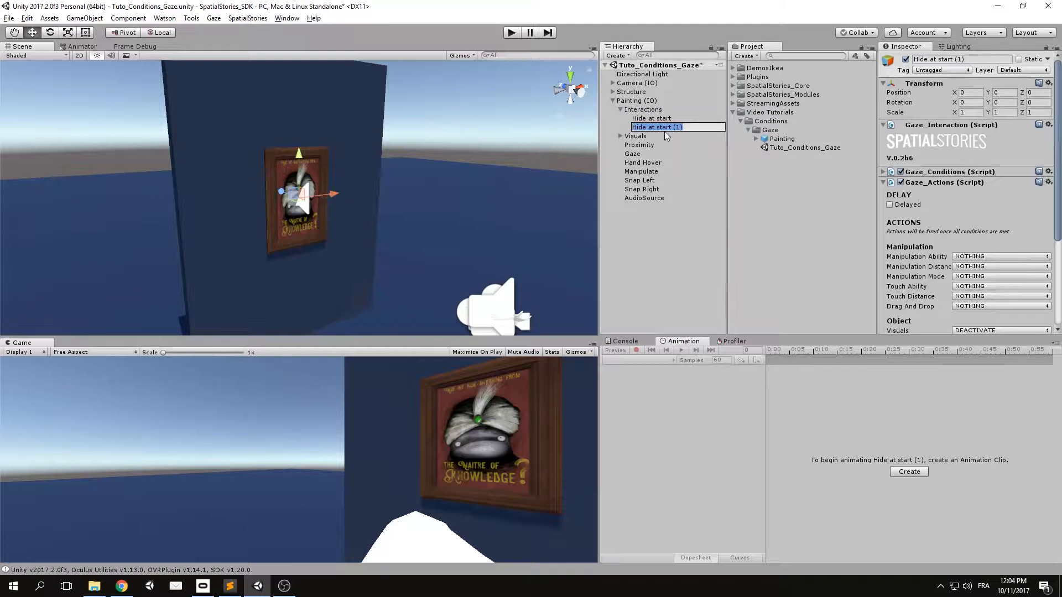
type("Show when touched")
key("Return")
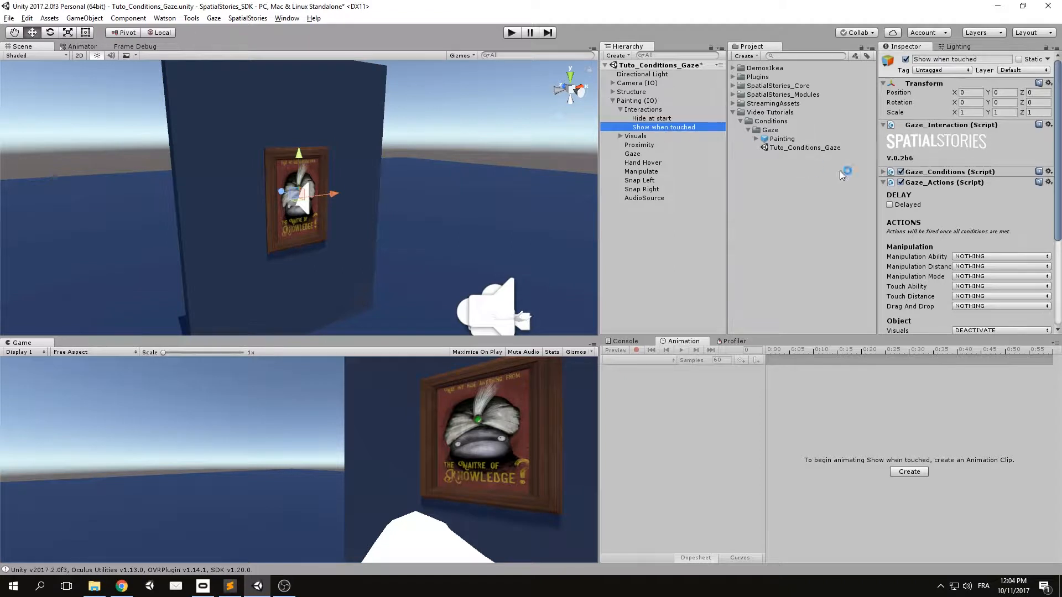
Step: Enable the Touch condition on Show when touched, using BOTH hands and the TOUCH event with Painting (IO) as target
left_click(883, 172)
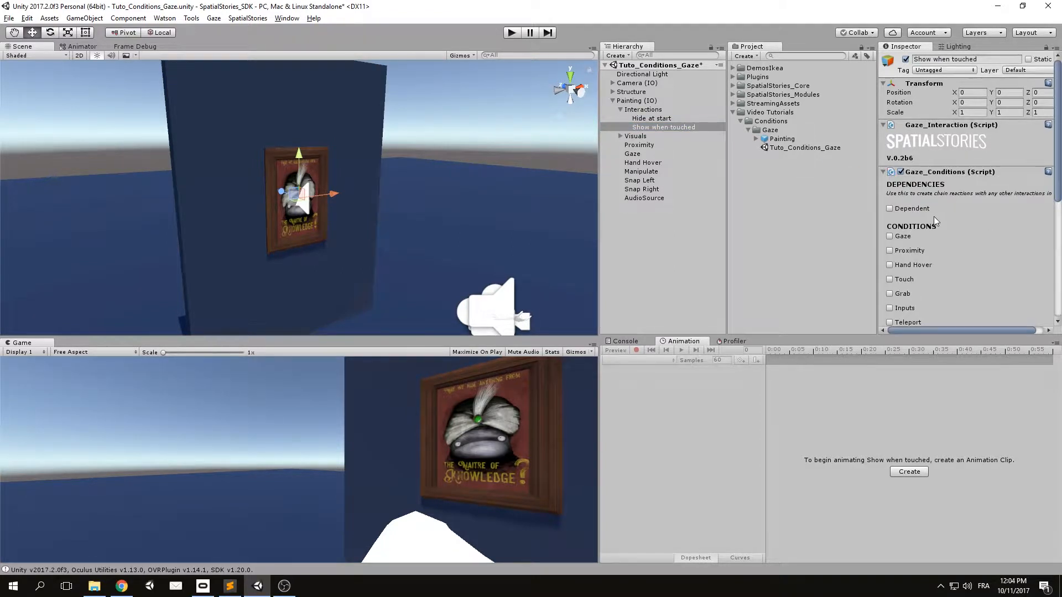
scroll(933, 219, "down", 2)
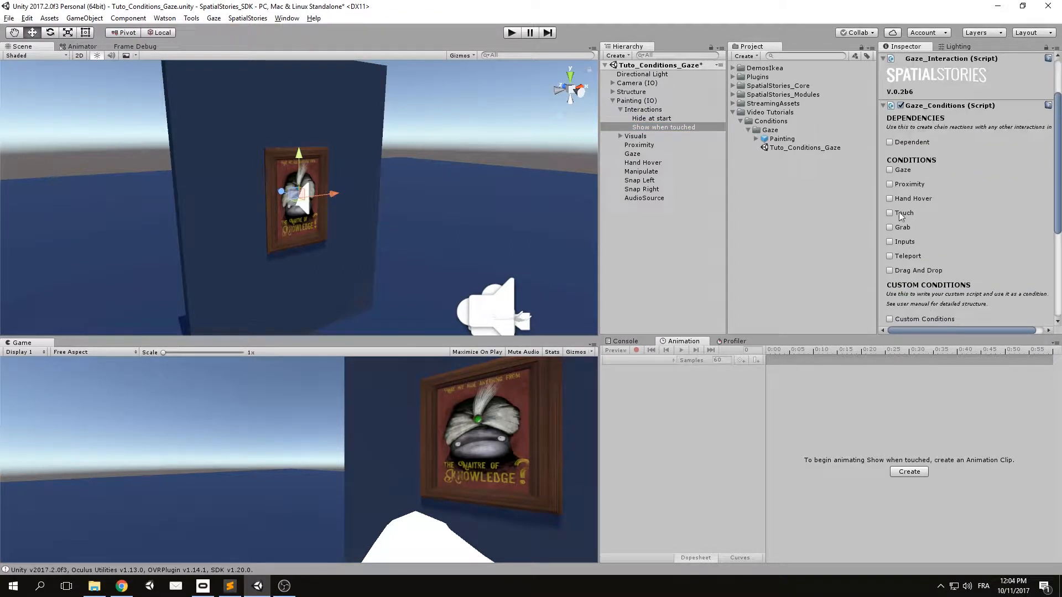
left_click(890, 213)
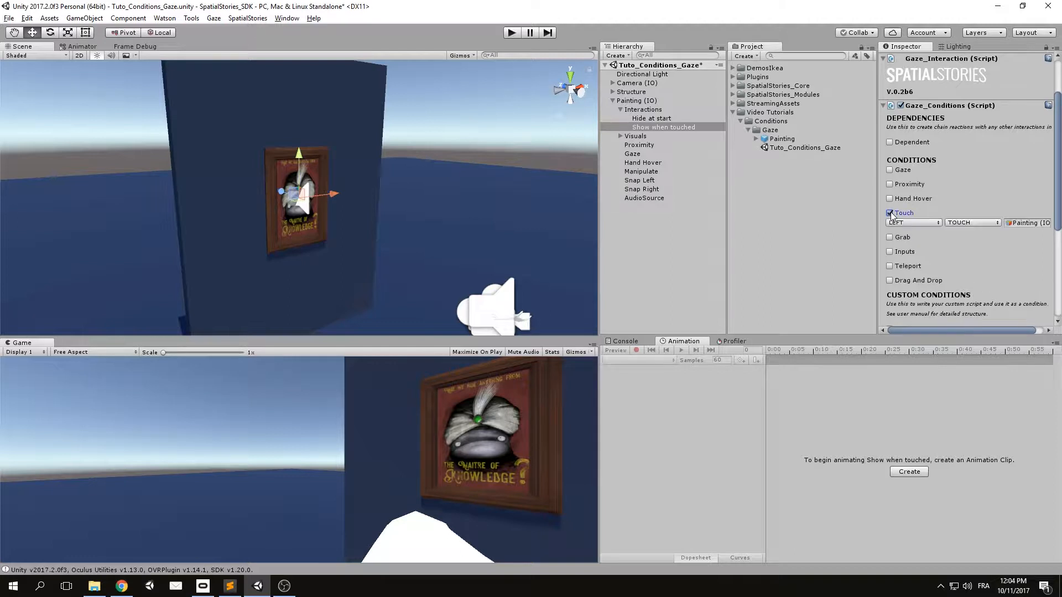
left_click(930, 221)
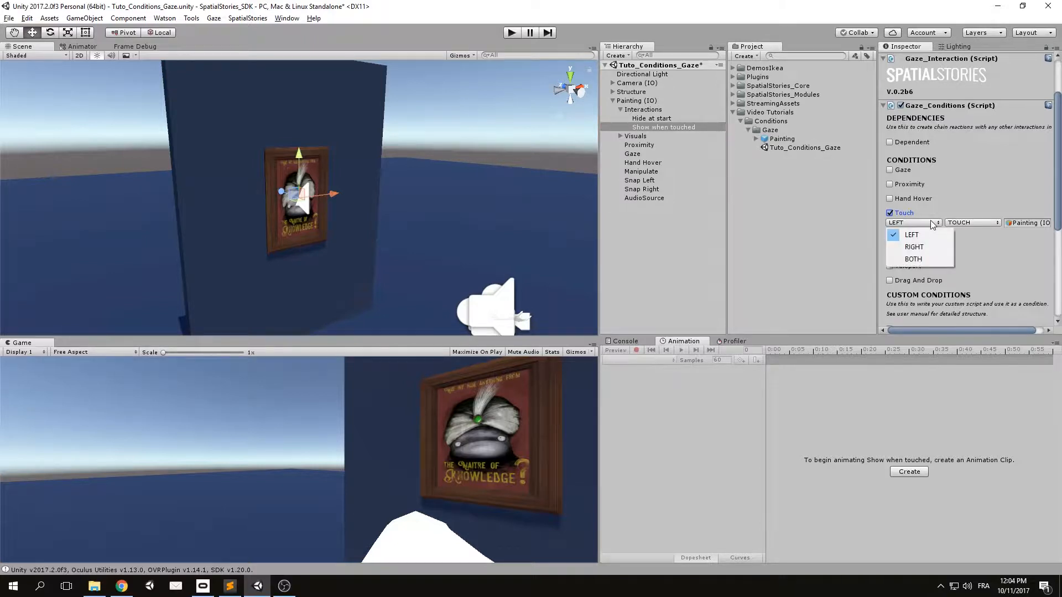
left_click(915, 259)
left_click(974, 223)
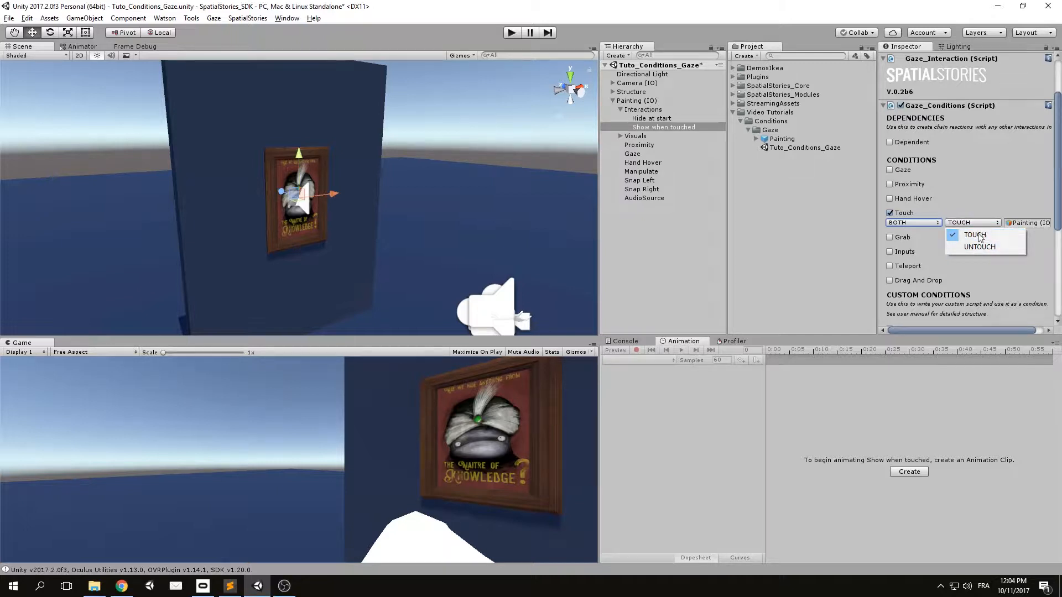
left_click(973, 237)
left_click(1019, 223)
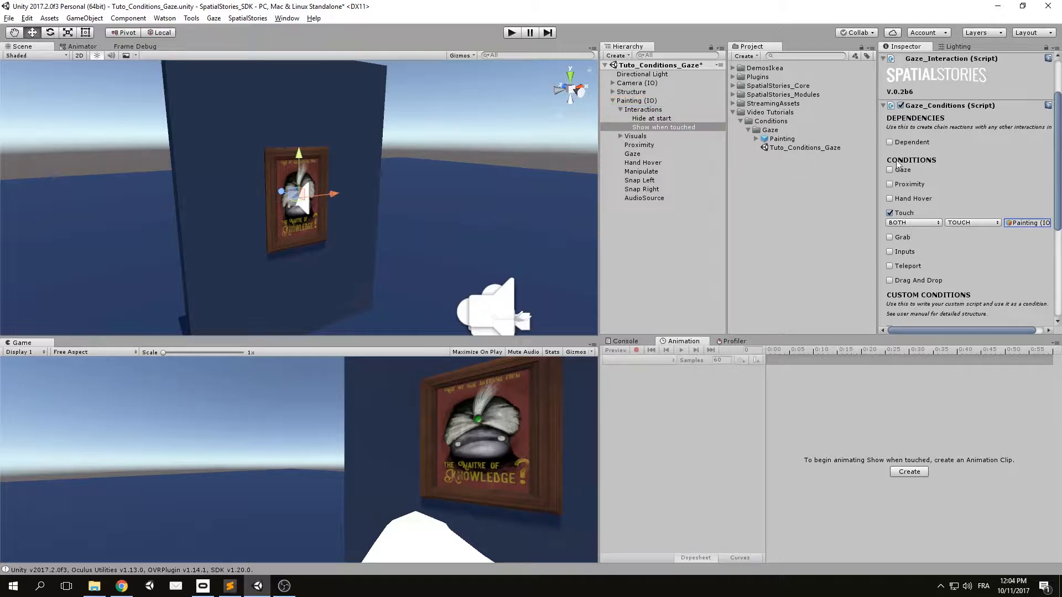
Step: Set the Visuals action of Show when touched to ACTIVATE for the painting visual and test-run the scene
left_click(883, 106)
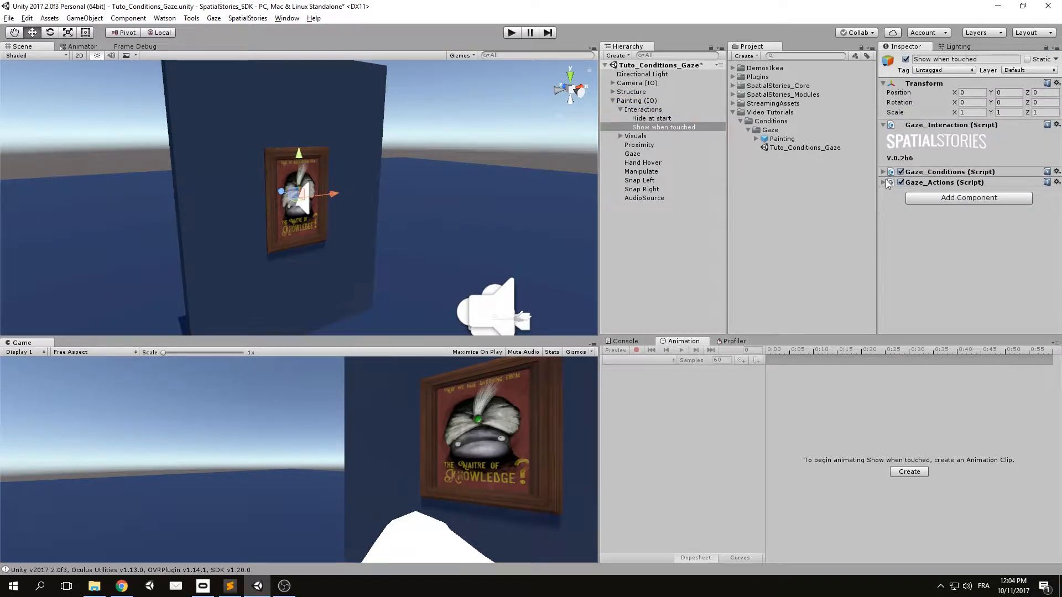
scroll(926, 285, "down", 3)
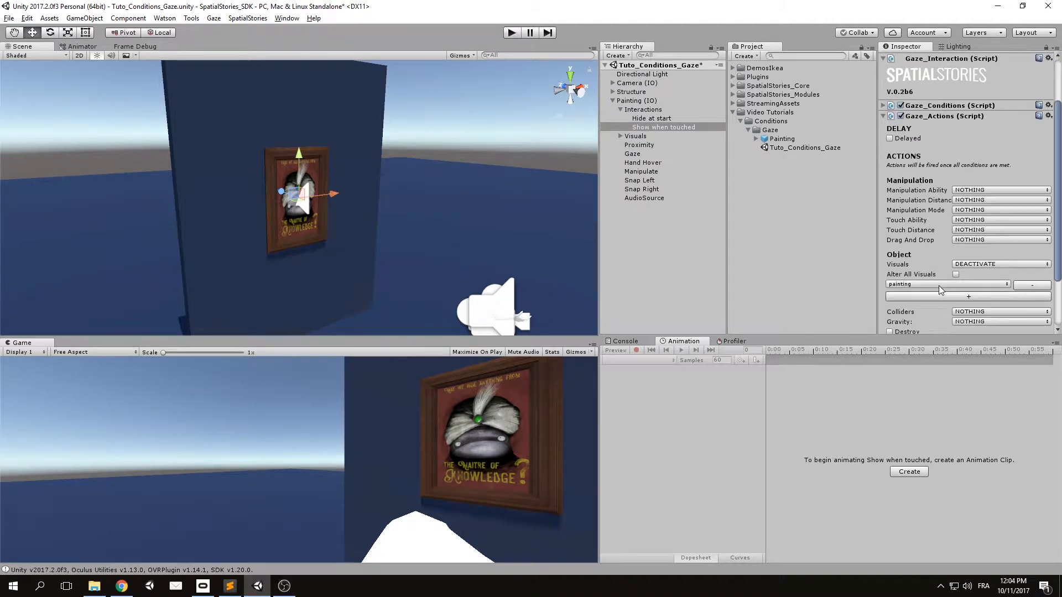
left_click(978, 264)
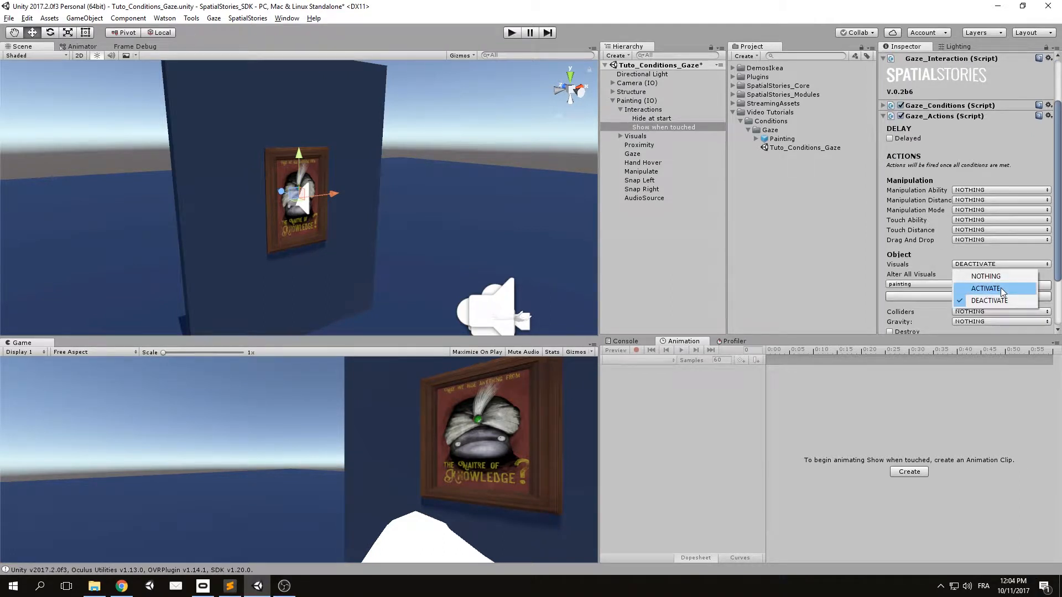
left_click(1000, 287)
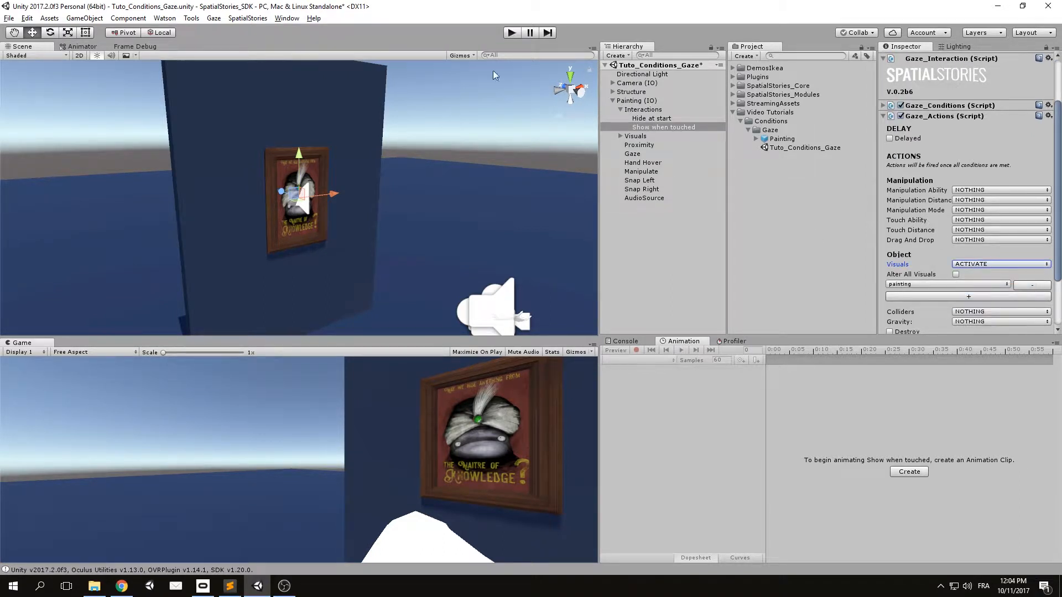
left_click(512, 33)
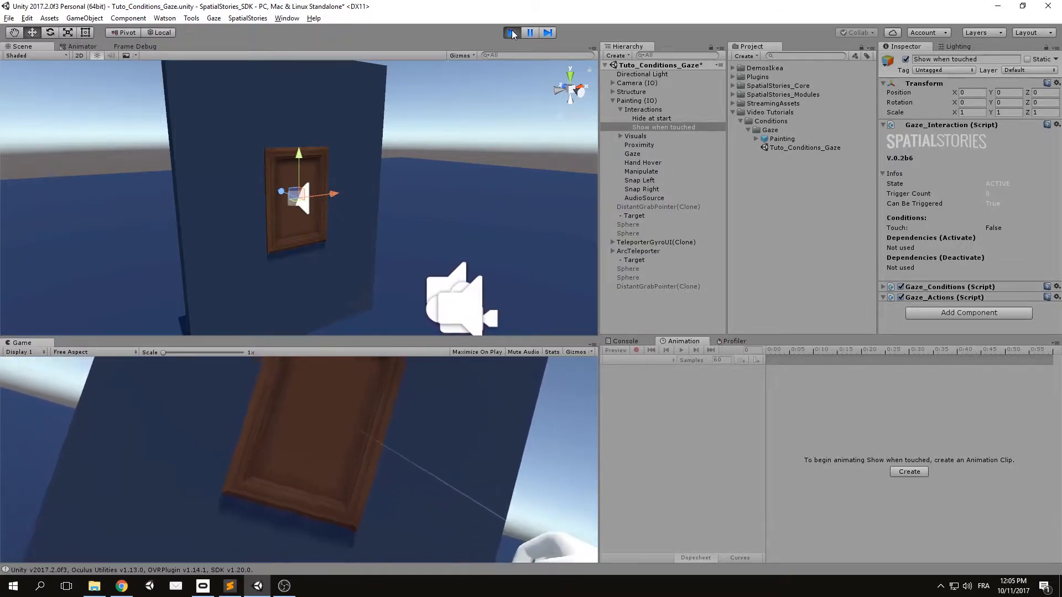
left_click(512, 33)
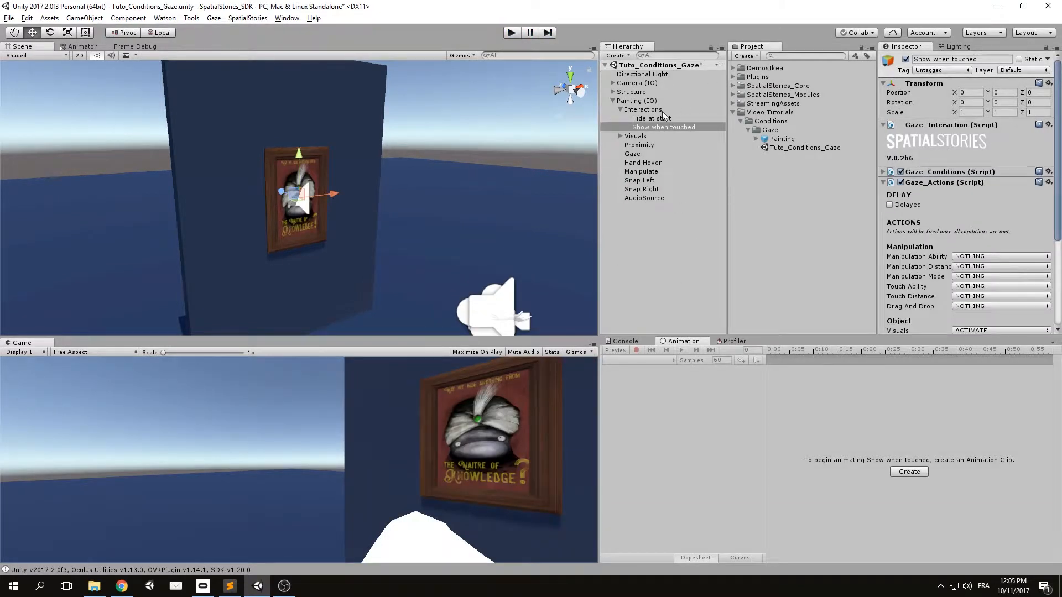
Step: Set Painting (IO)'s manipulation mode to TOUCH with a touch distance of 10, and run the scene
left_click(642, 101)
left_click(612, 101)
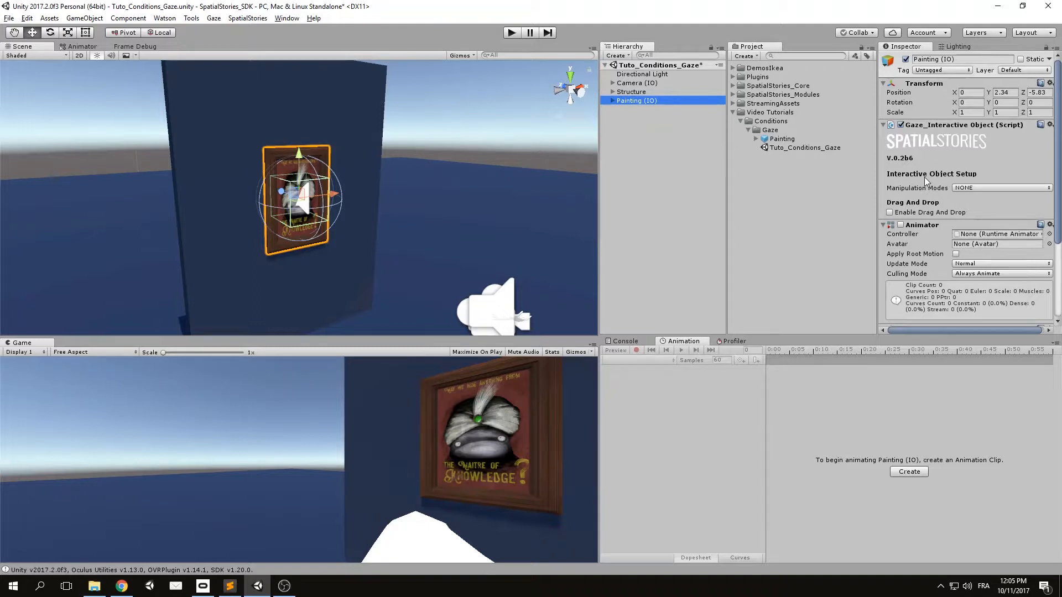
mouse_move(932, 187)
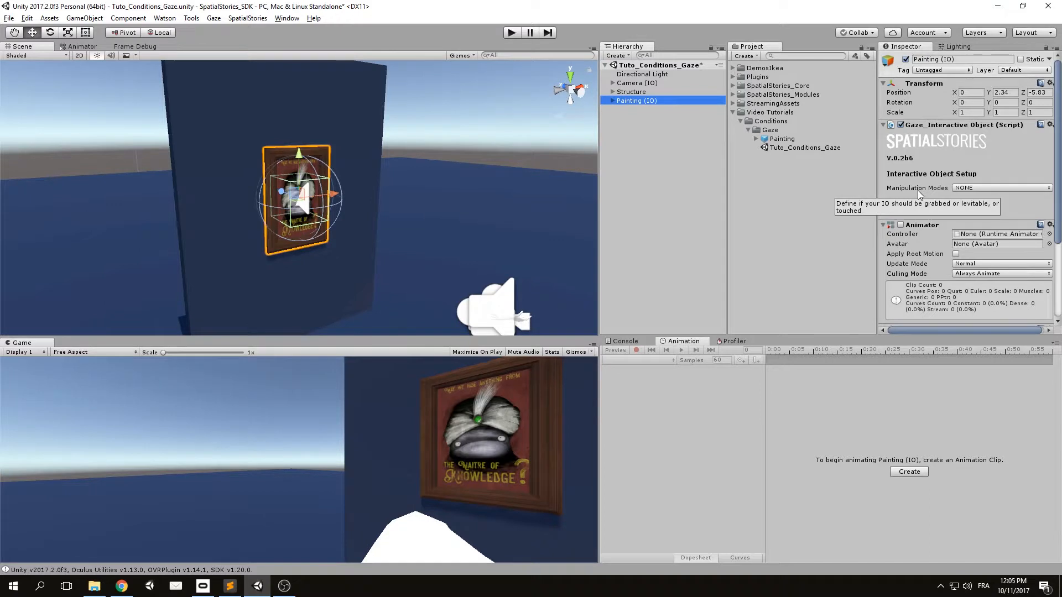
left_click(958, 188)
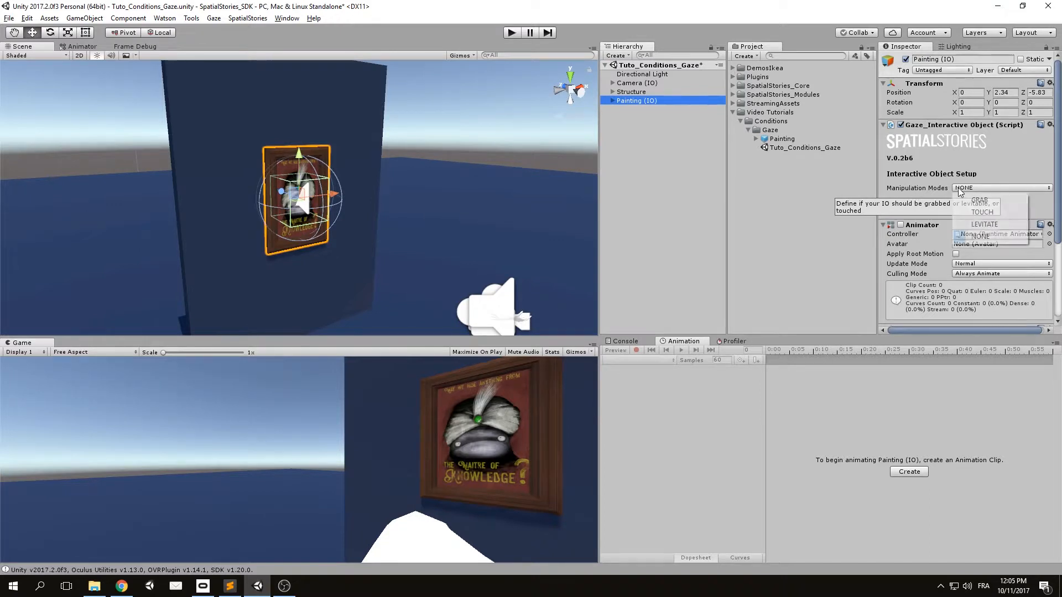
left_click(993, 211)
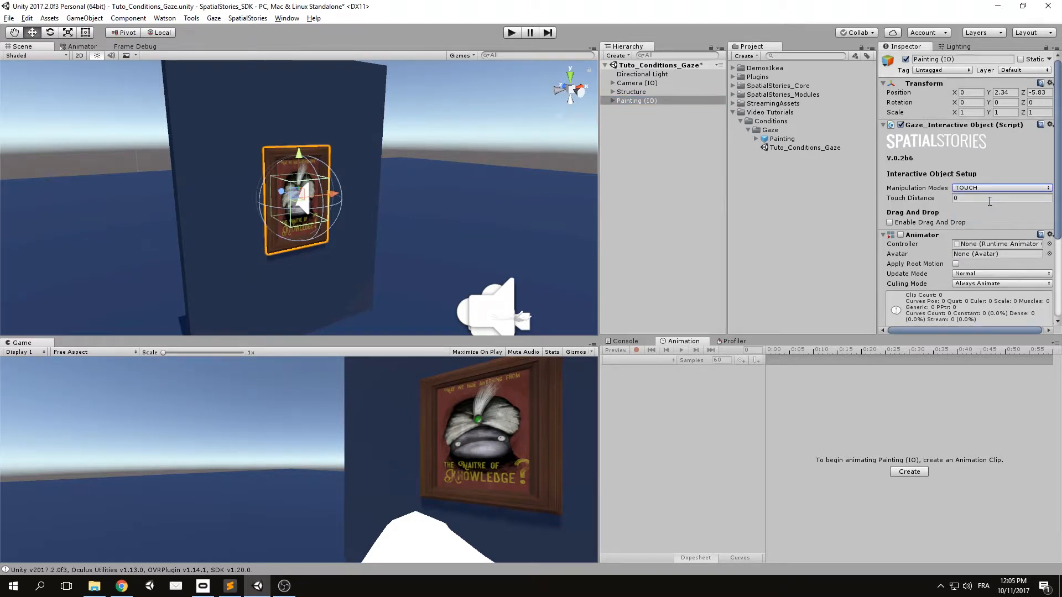
left_click(978, 201)
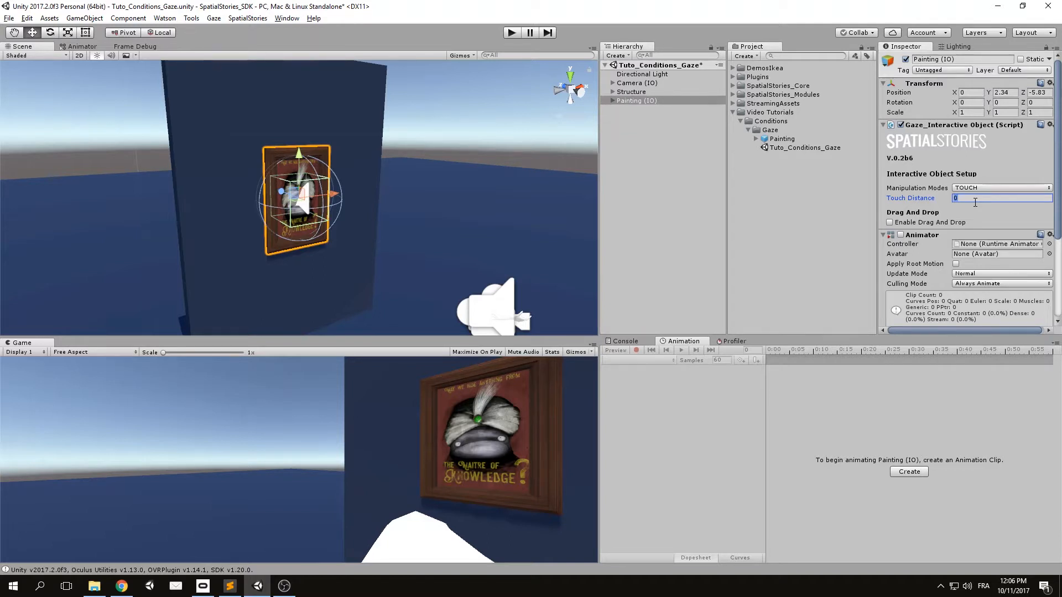
type("10")
left_click(511, 33)
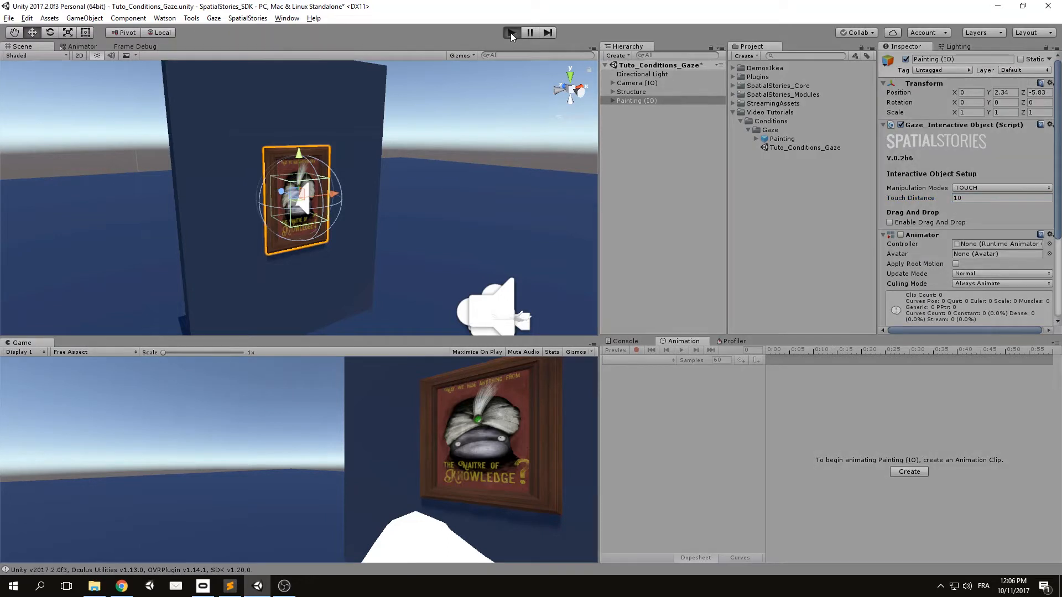